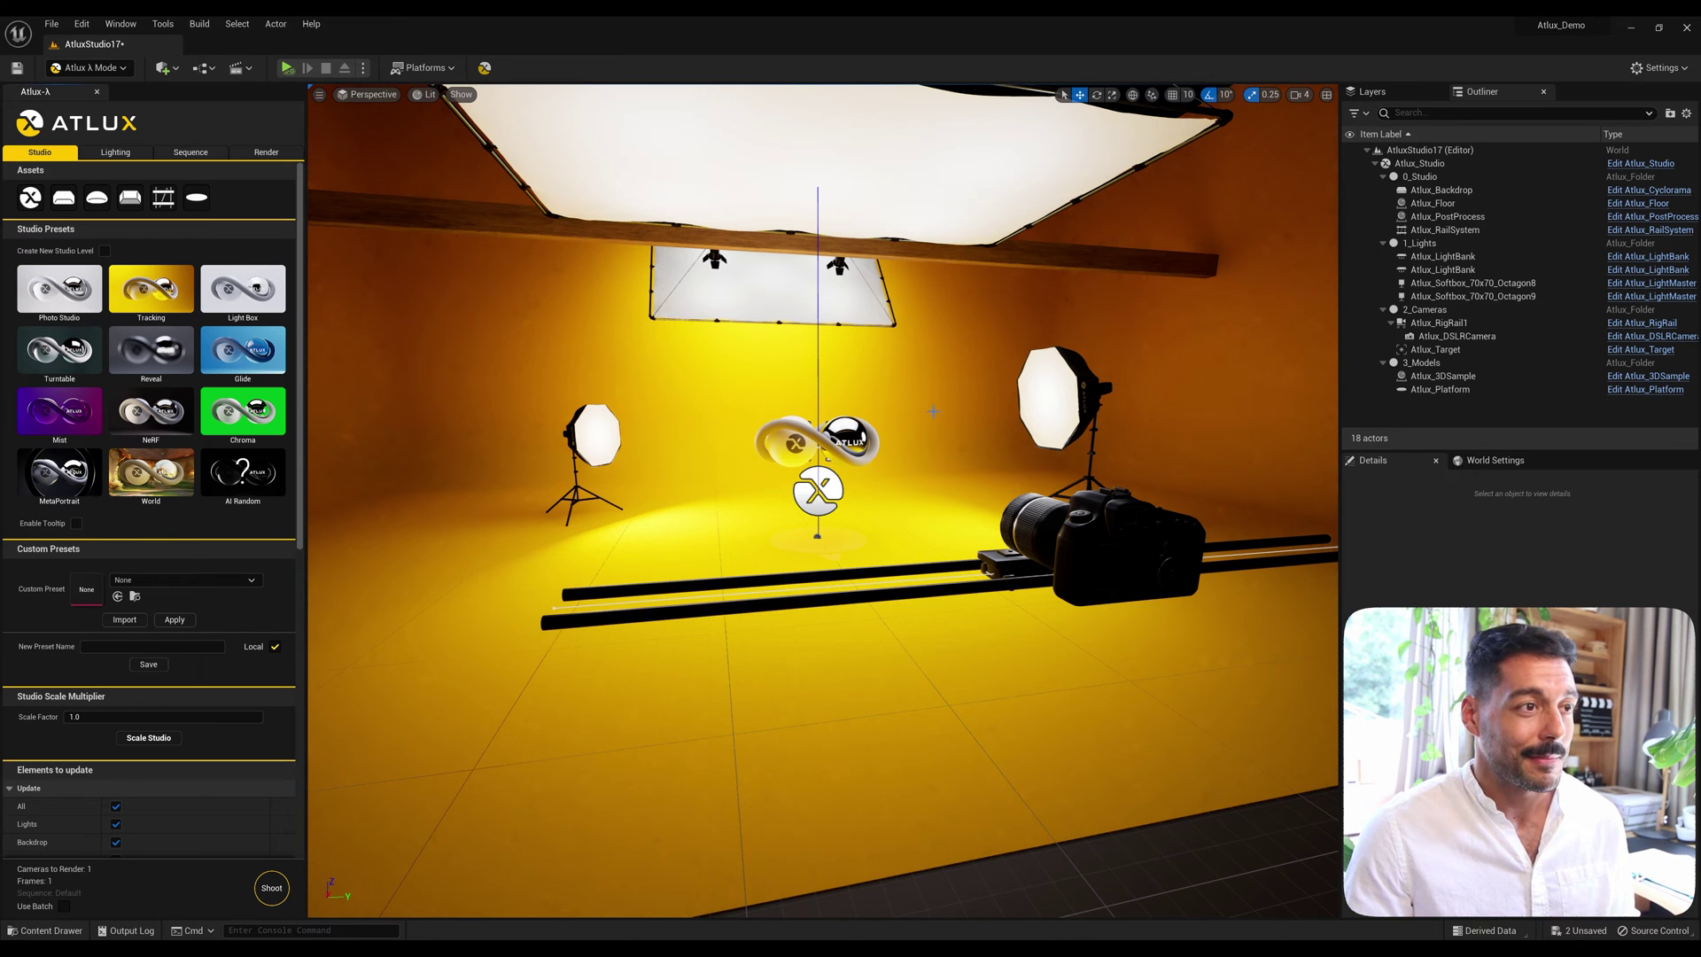
Orbit and zoom the view to frame the logo, both softboxes and the backdrop
mouse_move(916, 487)
right_down()
mouse_move(885, 440)
mouse_move(862, 467)
right_up()
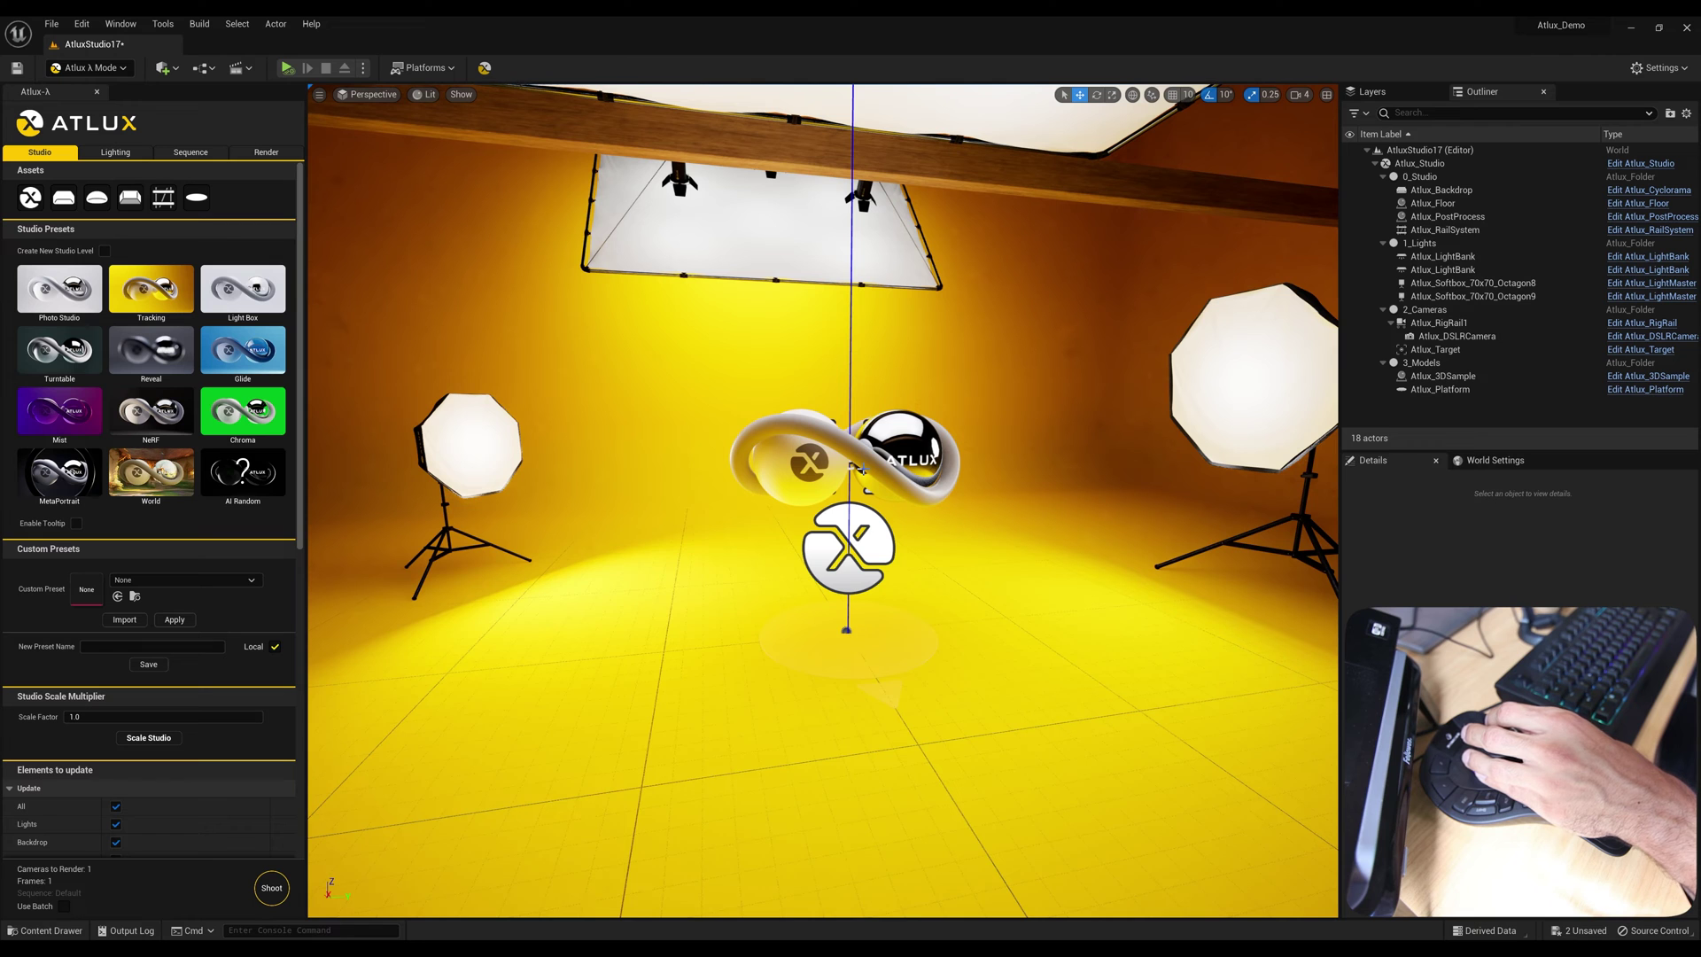
right_drag(862, 468, 862, 468)
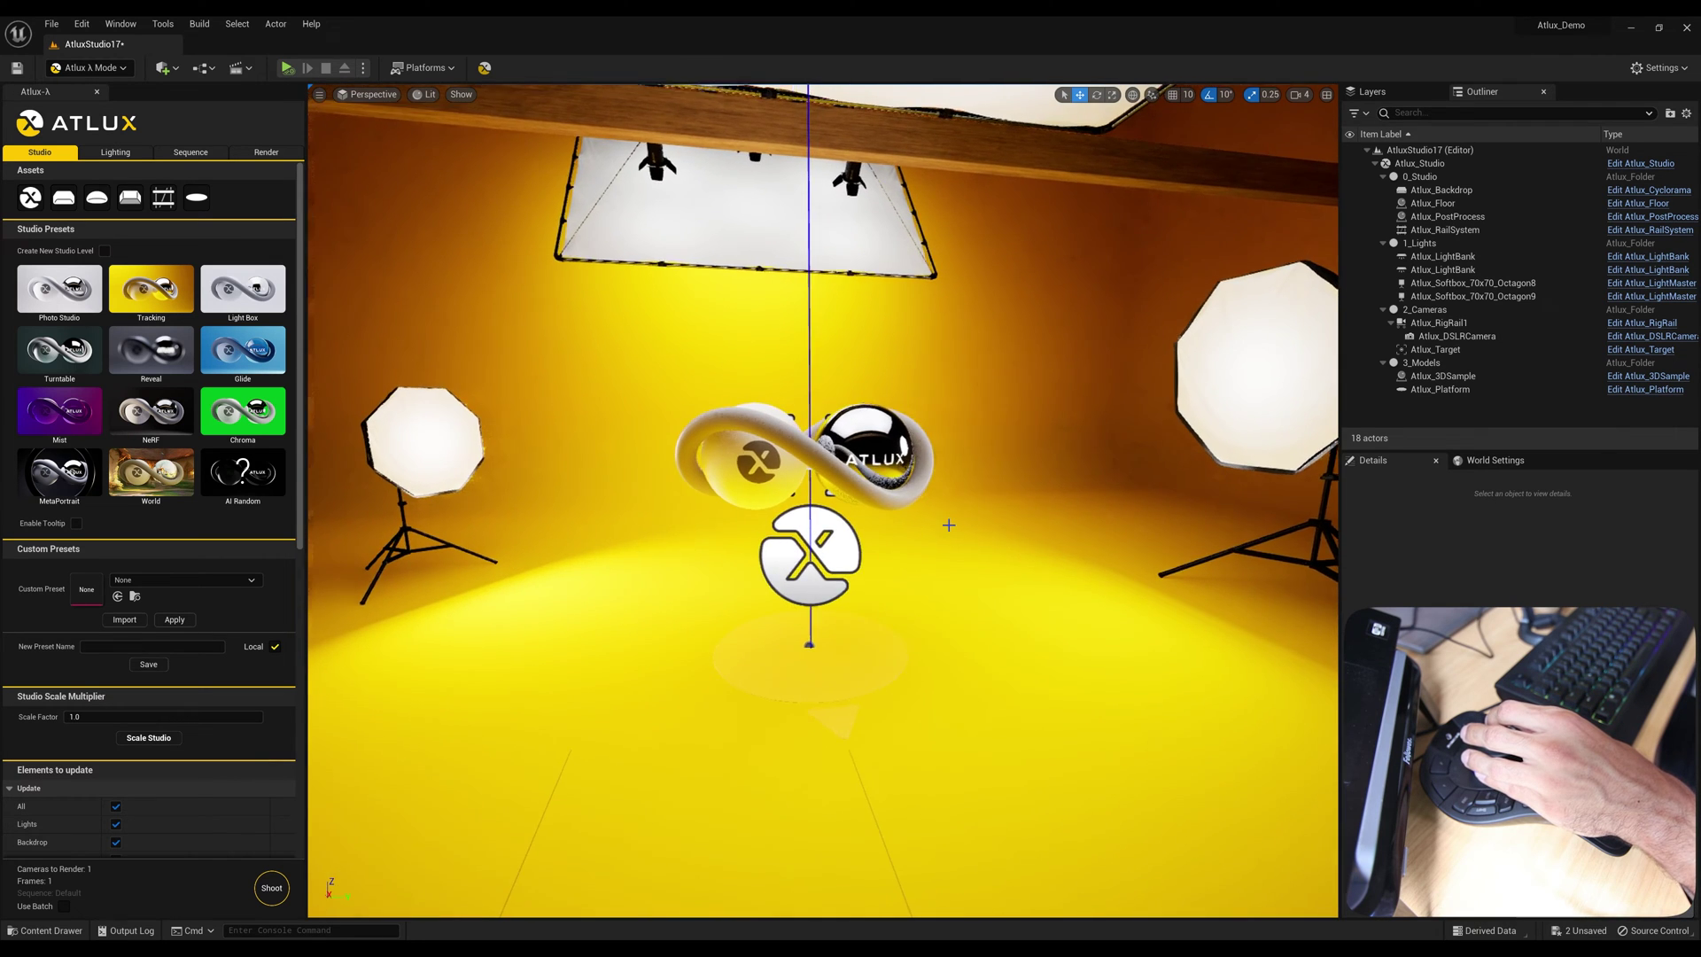
right_drag(948, 525, 824, 558)
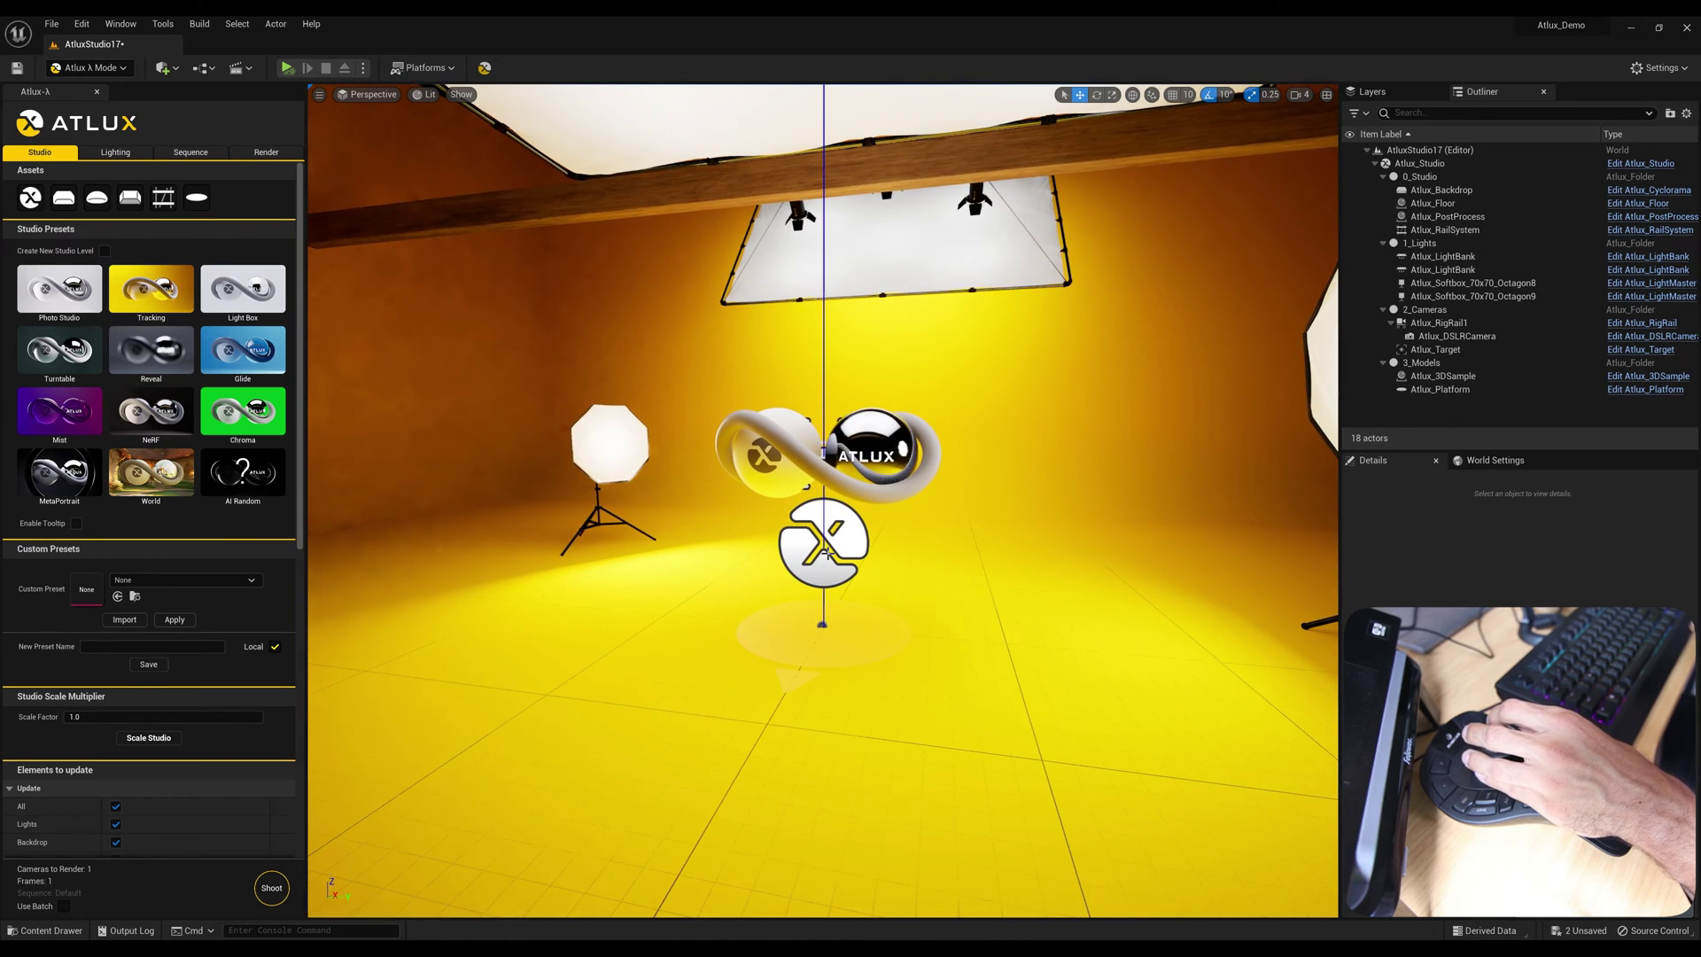
mouse_move(827, 555)
right_down()
mouse_move(840, 596)
mouse_move(874, 590)
mouse_move(901, 622)
right_up()
Select the DSLR camera on the rail, deselect it, and swing the view diagonally
click(1016, 518)
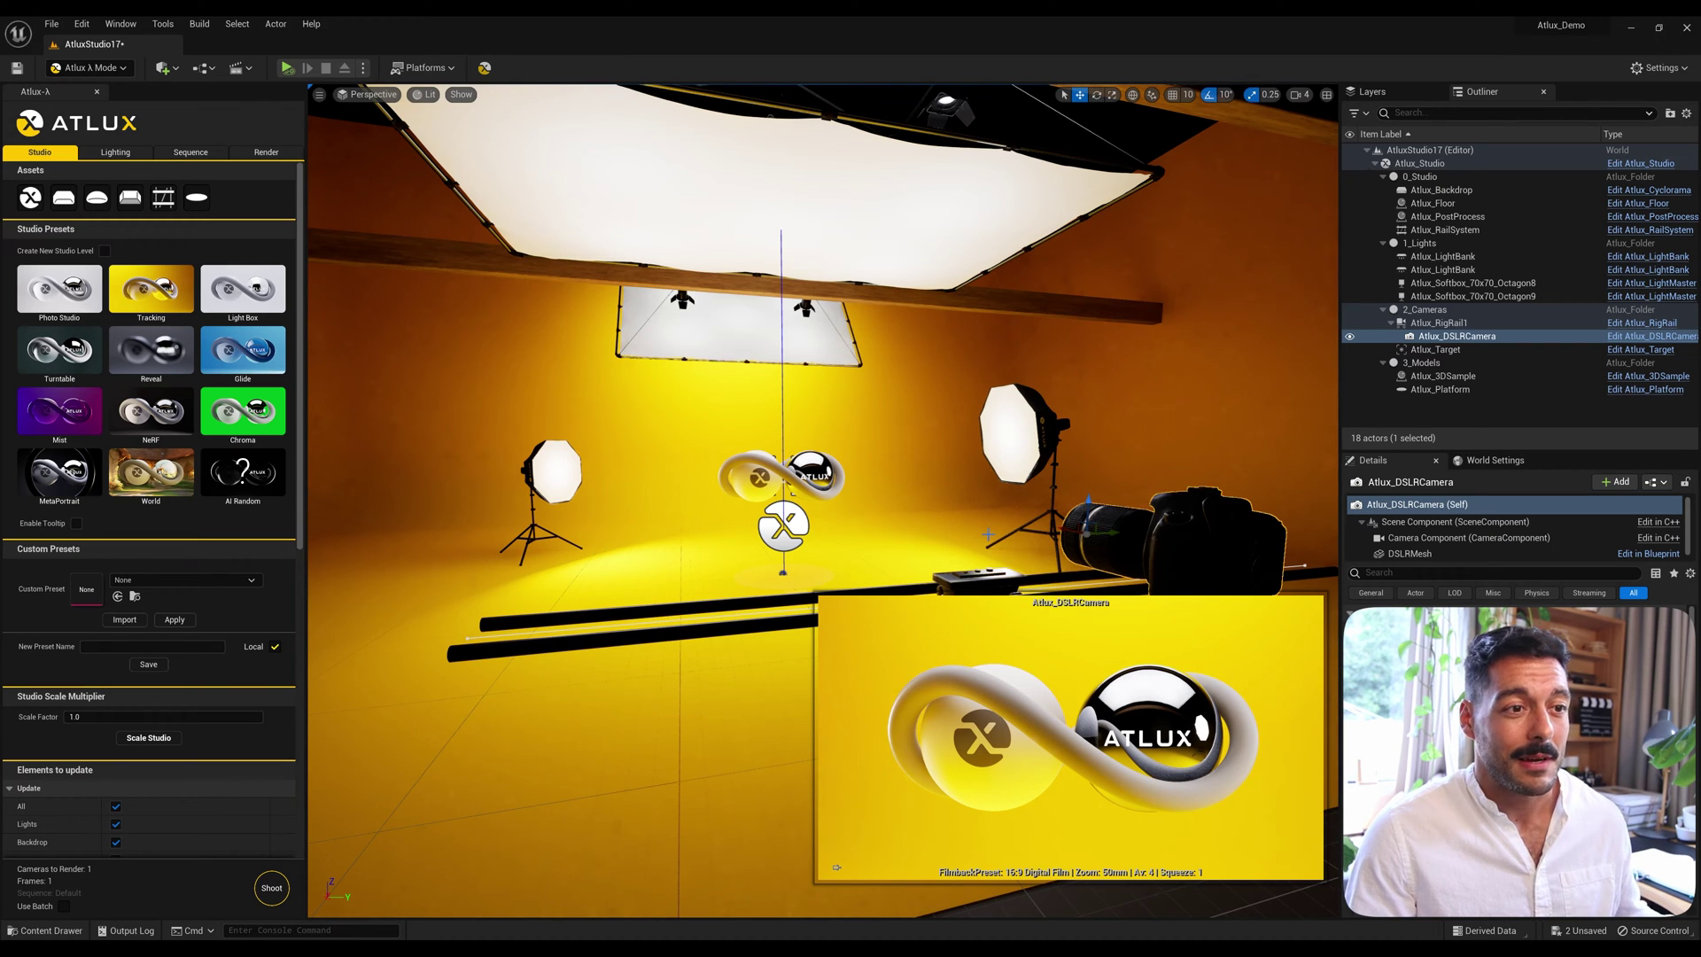
key(Escape)
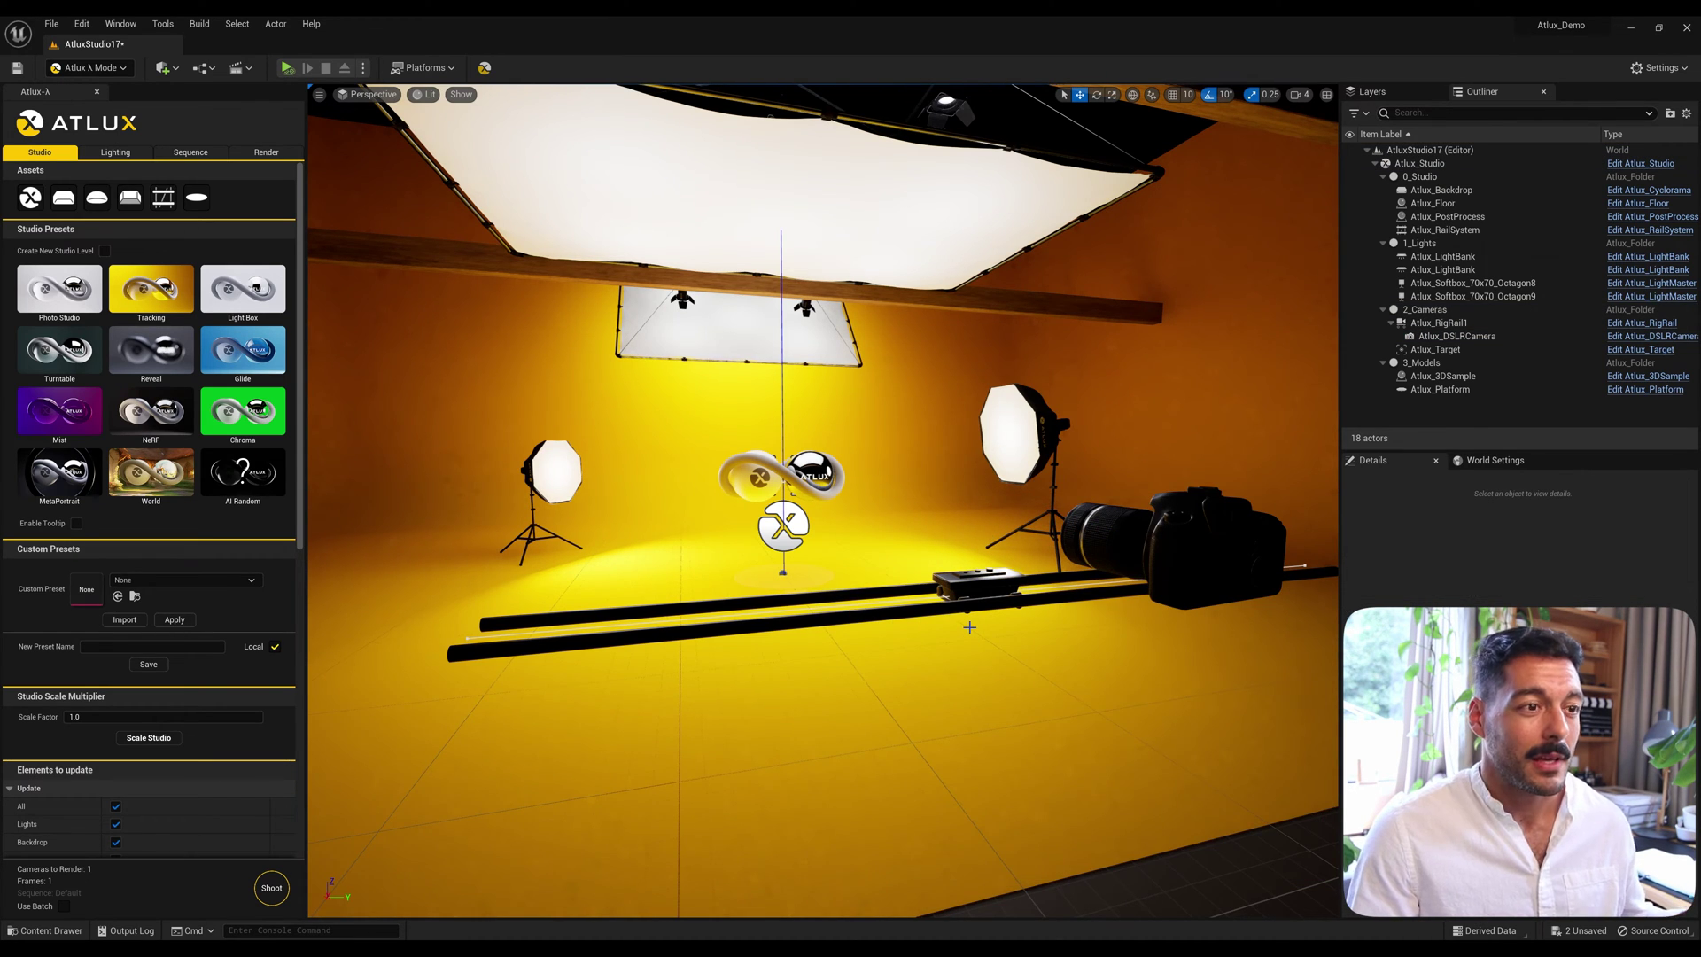
scroll(977, 609, up, 2)
scroll(977, 609, up, 2)
scroll(978, 609, up, 1)
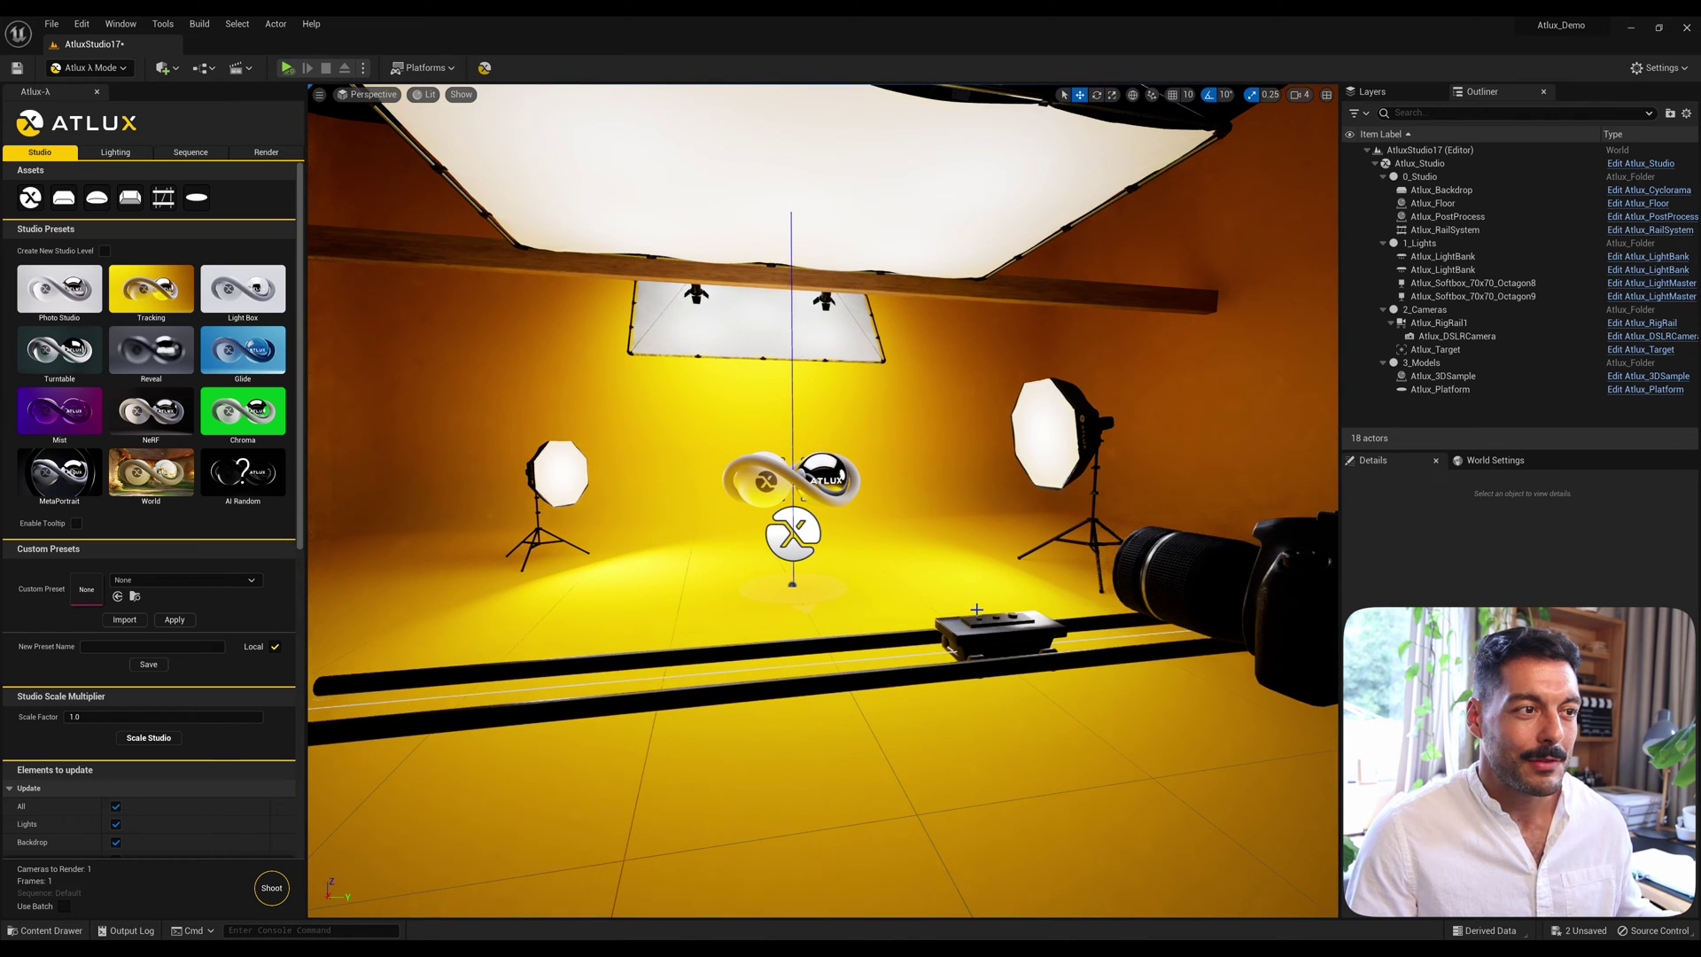
scroll(970, 615, down, 2)
scroll(971, 615, down, 2)
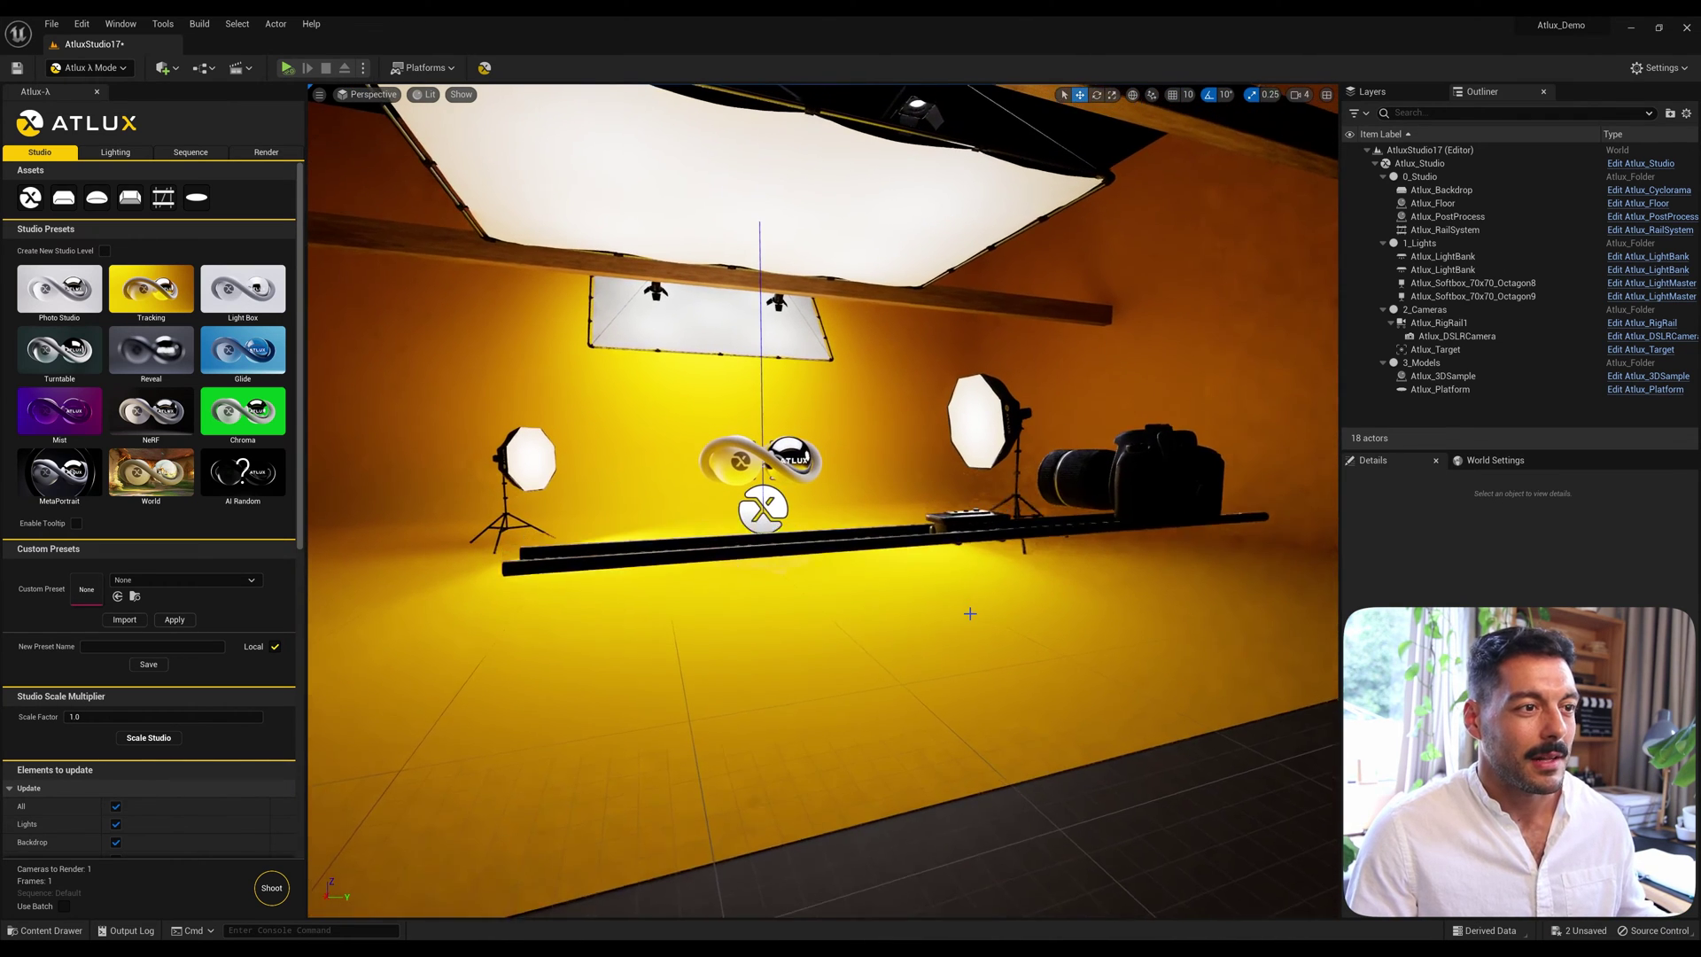
right_drag(971, 614, 970, 613)
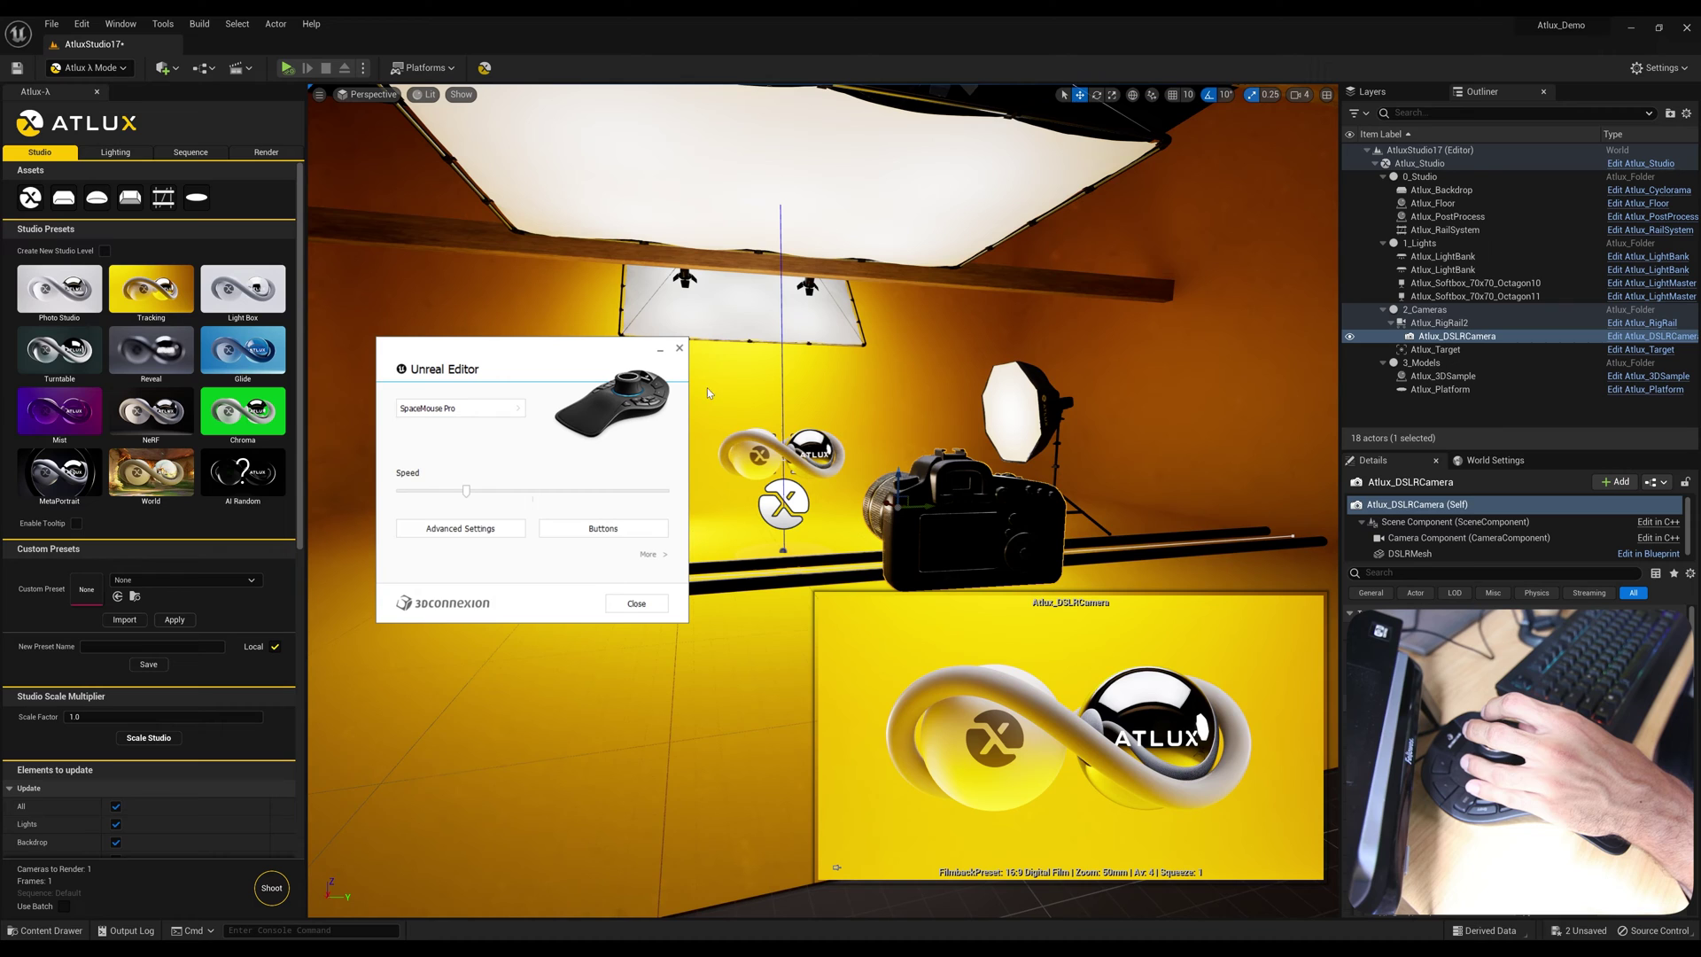
click(460, 530)
drag(509, 322, 519, 278)
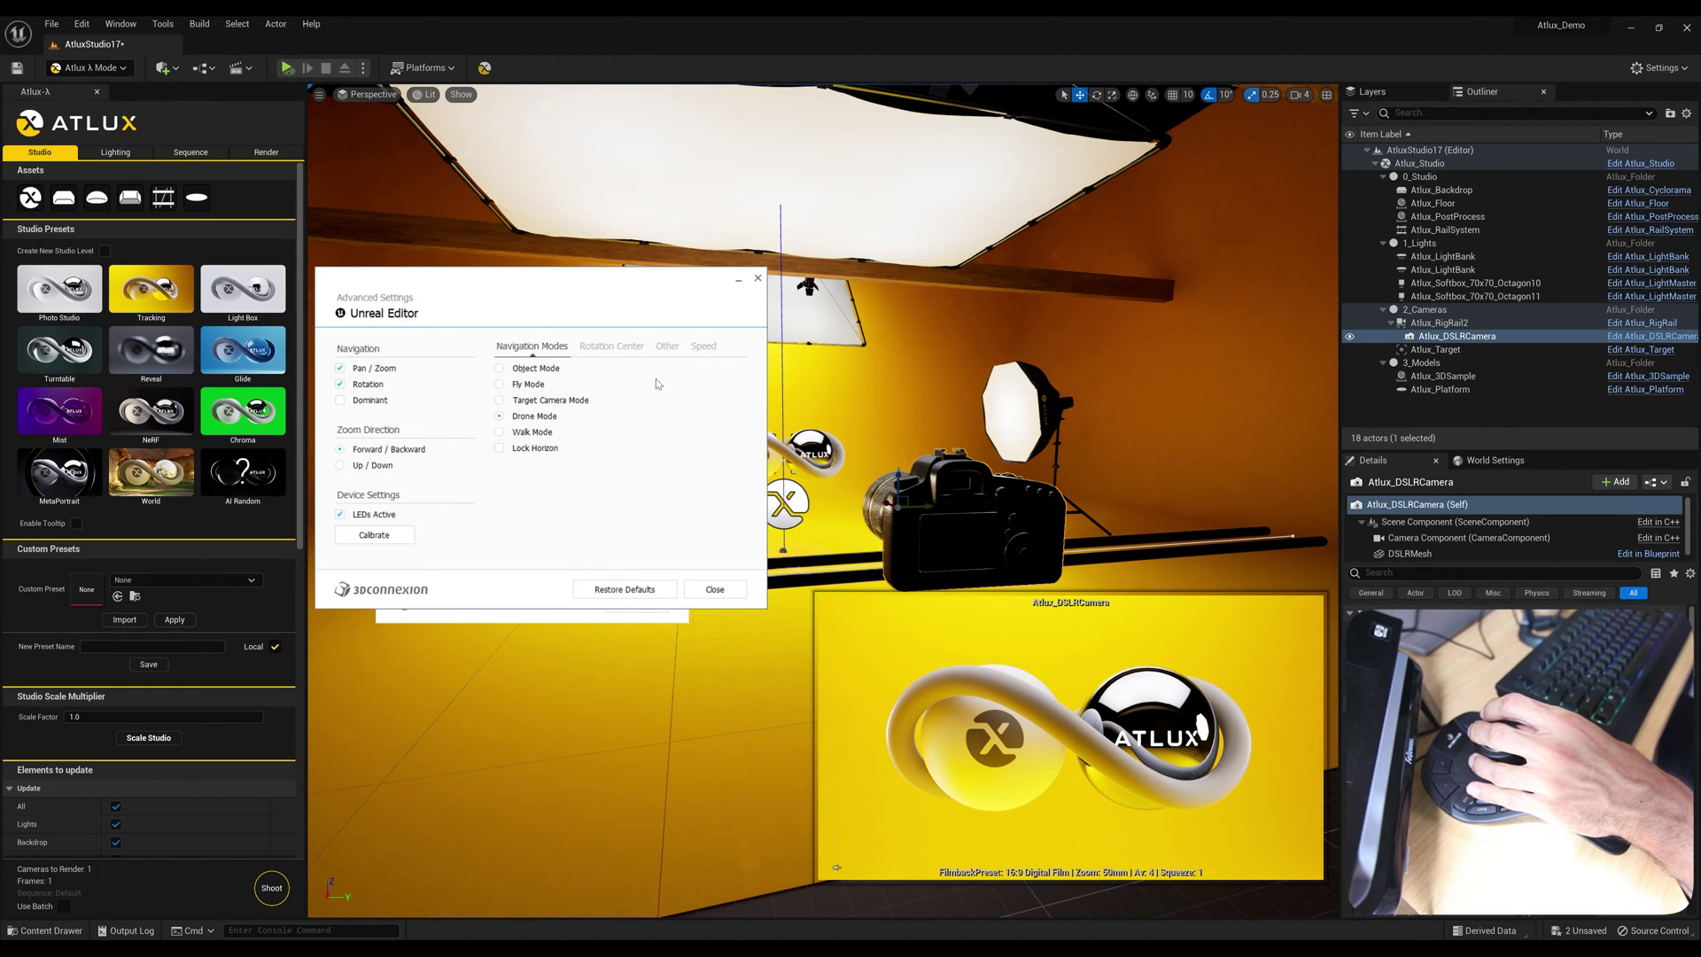
click(700, 349)
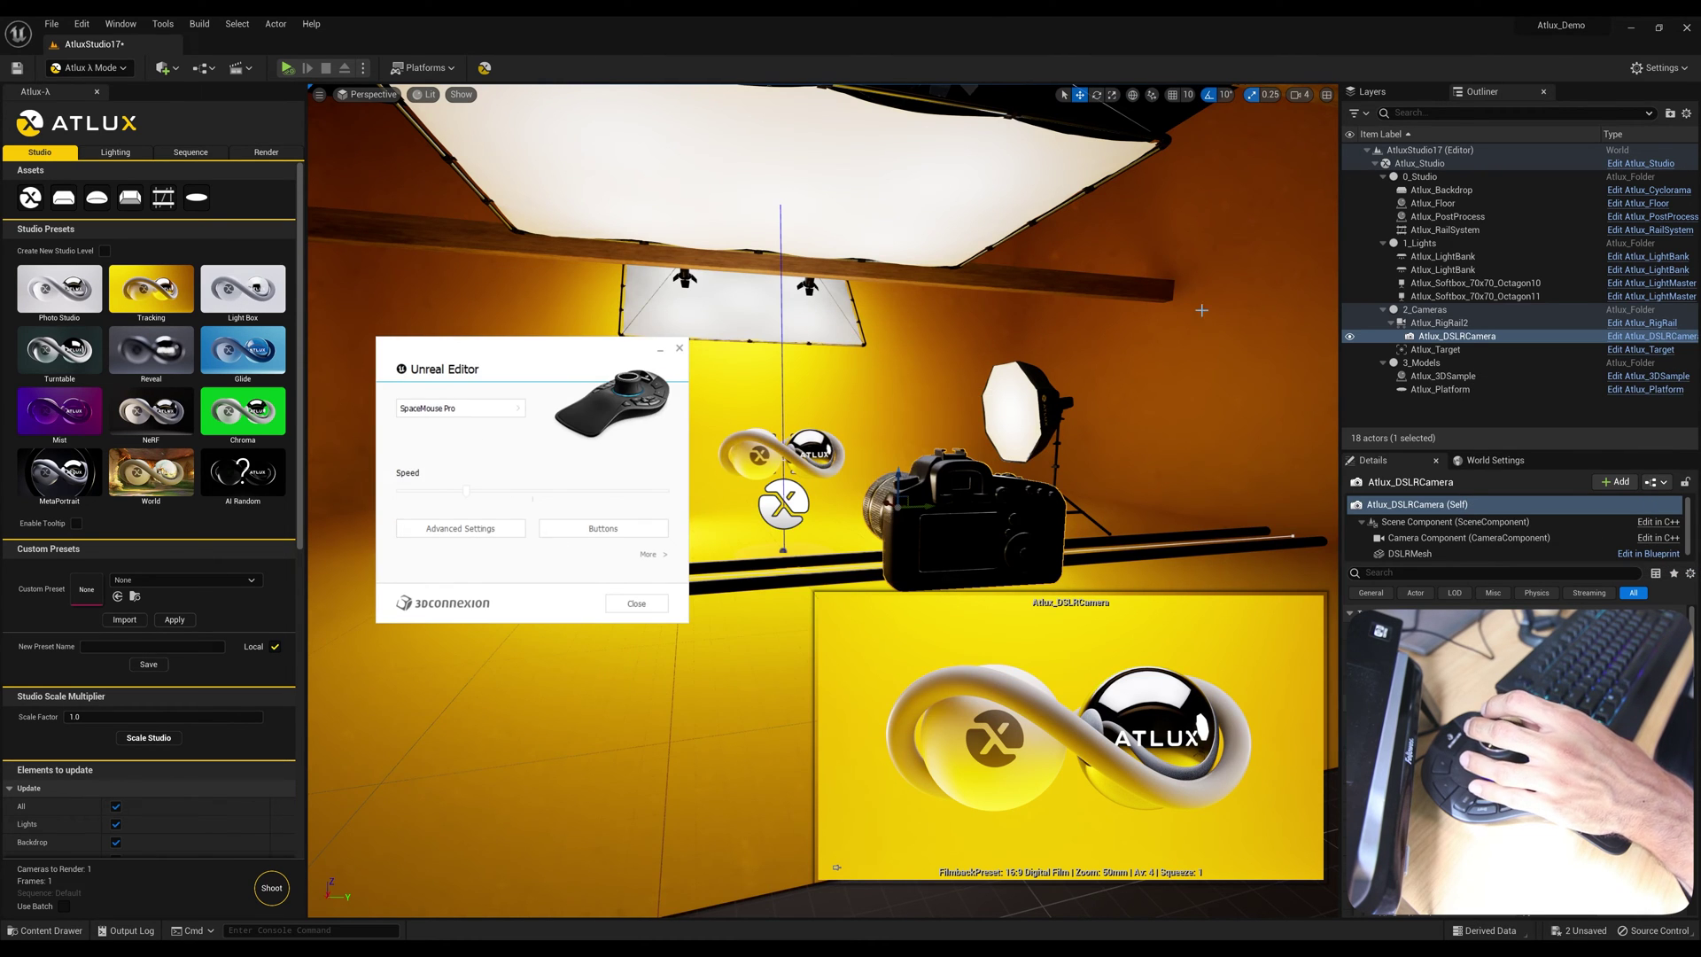
key(Escape)
key(Escape)
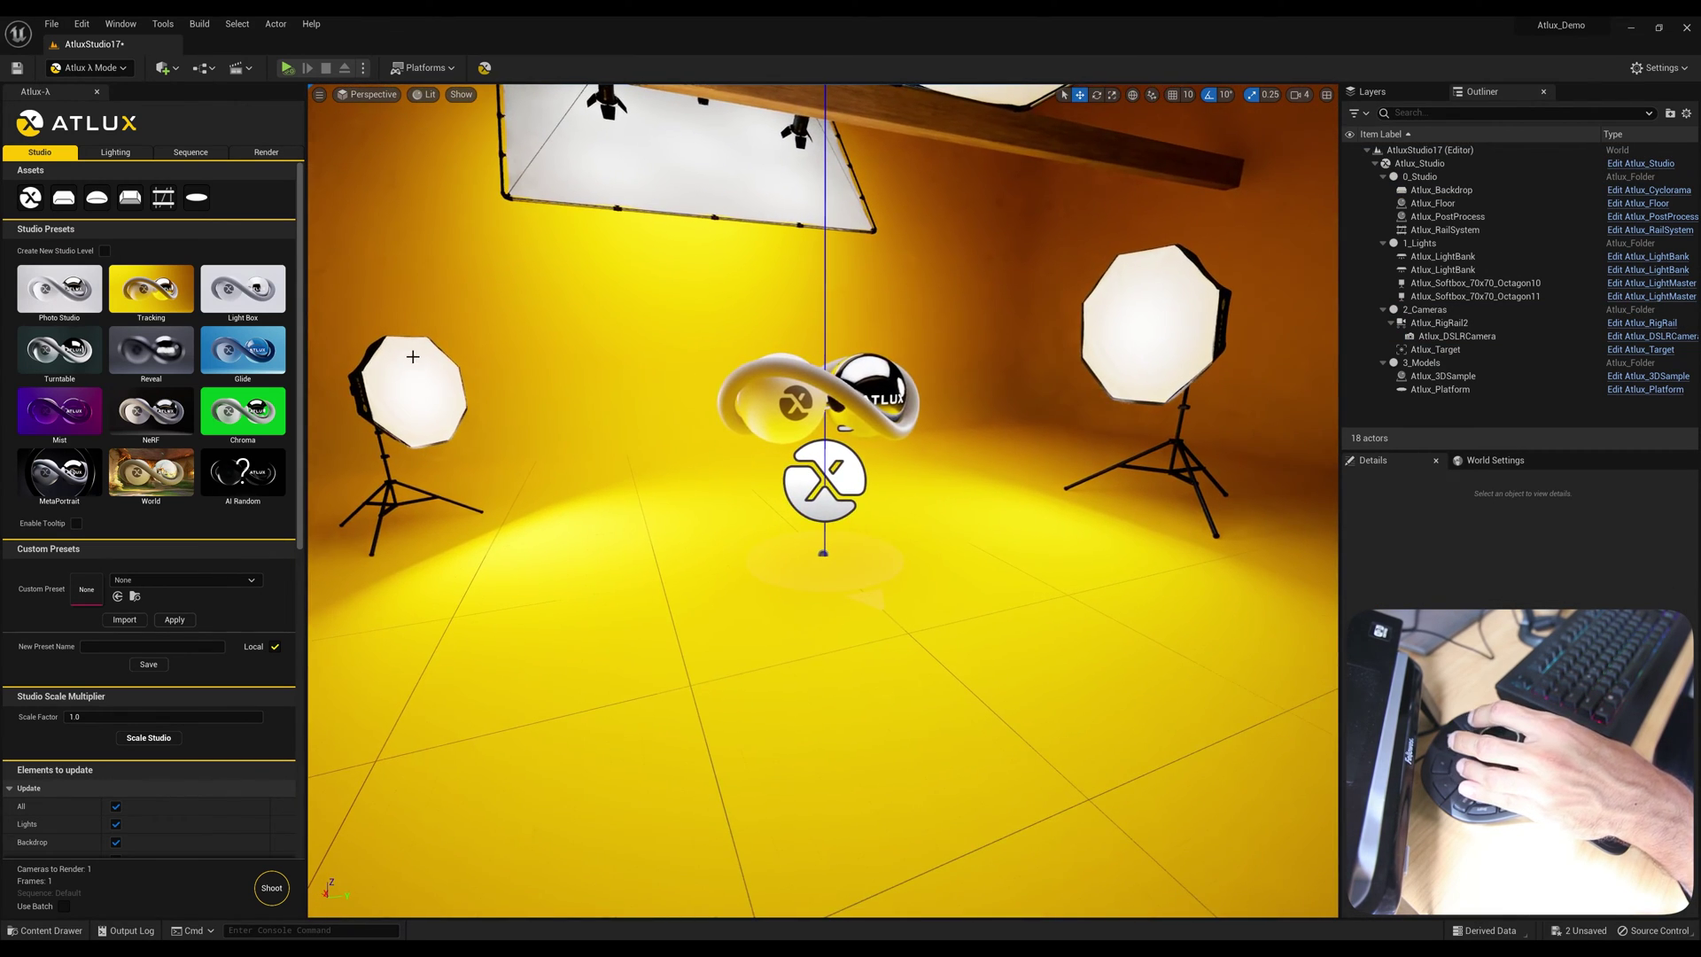
Select the left softbox and look through Atlux_DSLRCamera from the Perspective menu
click(412, 354)
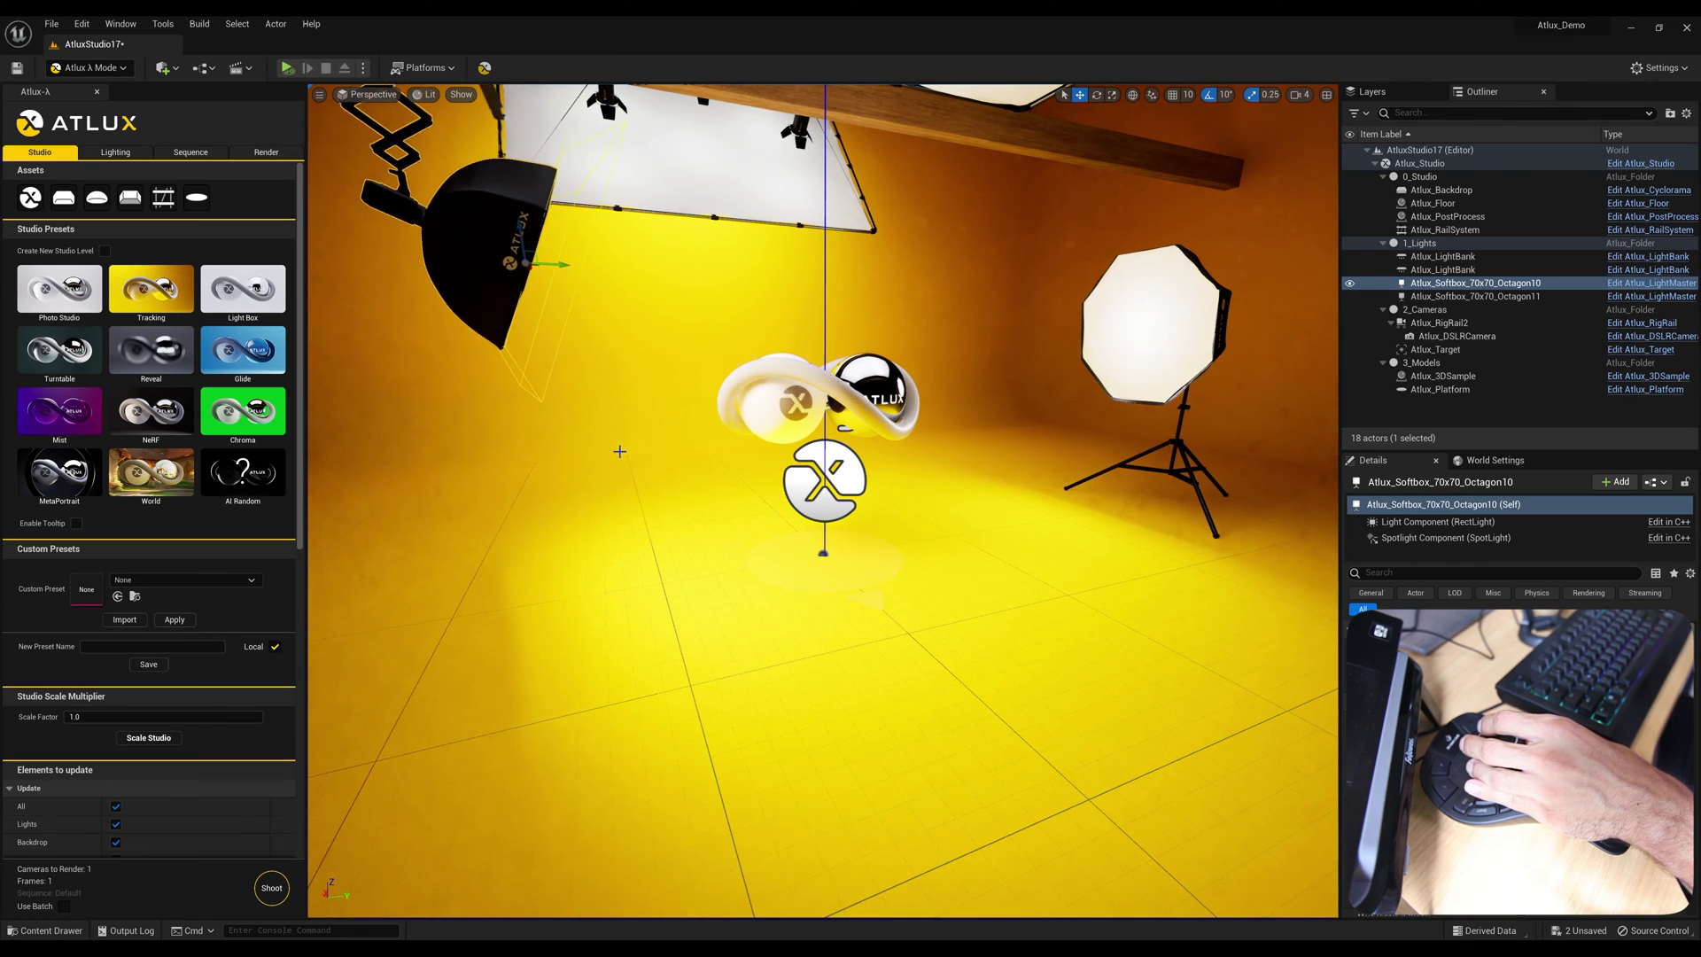
click(384, 98)
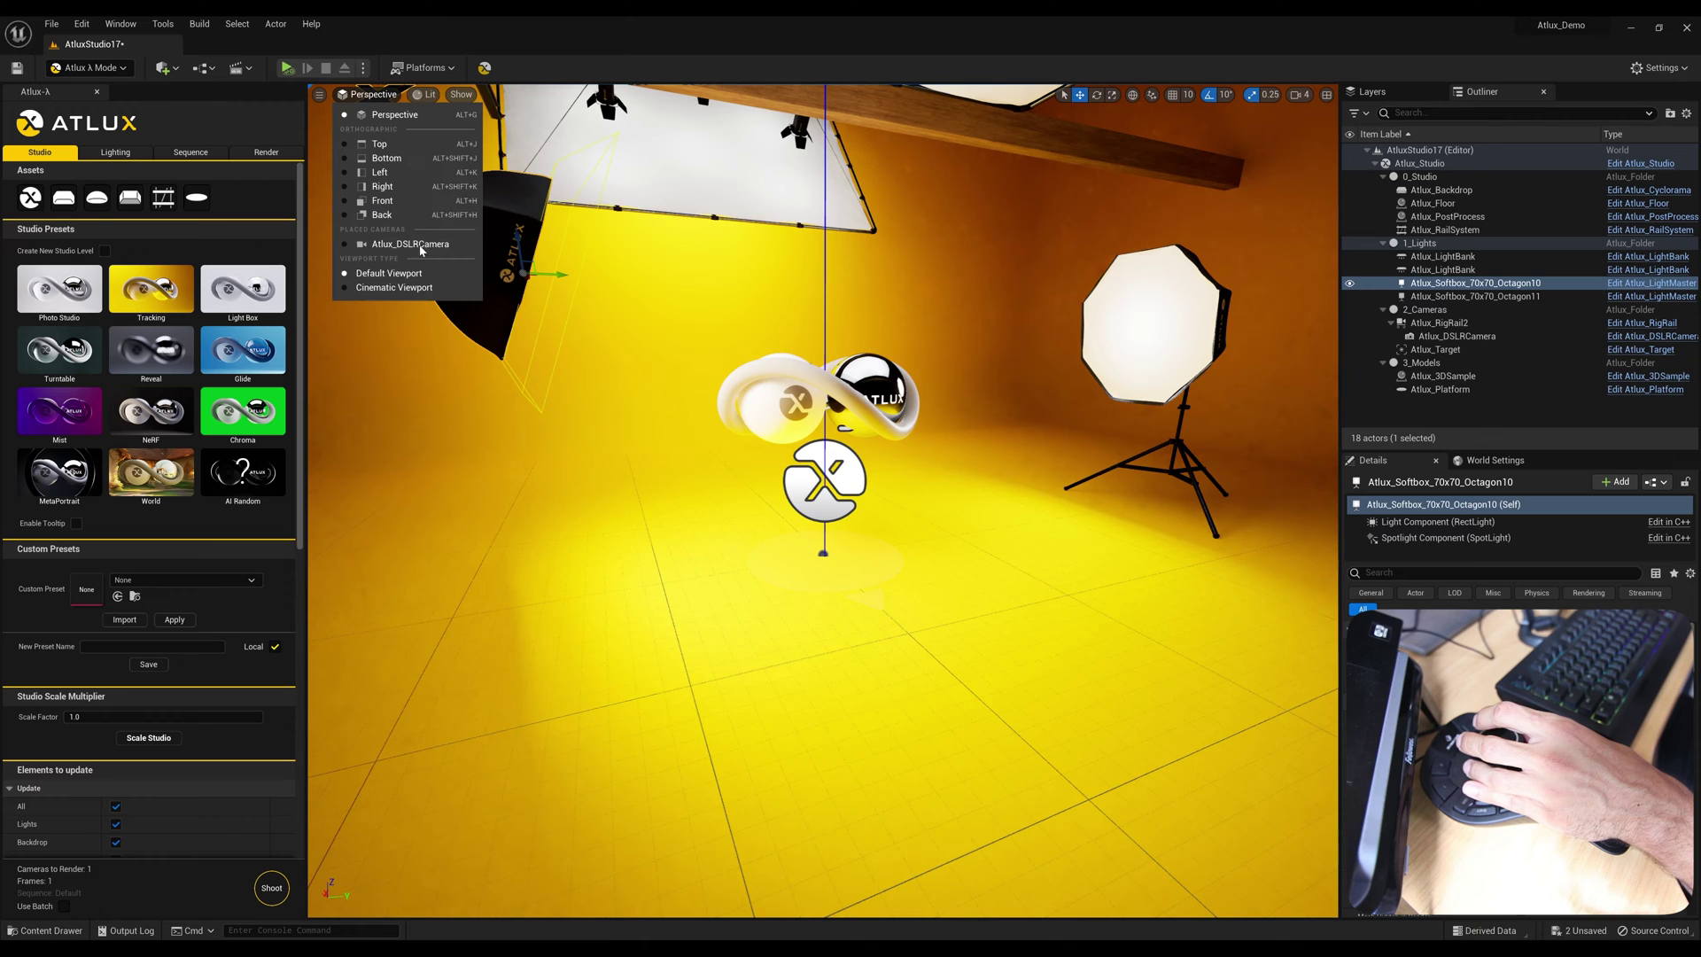
click(416, 243)
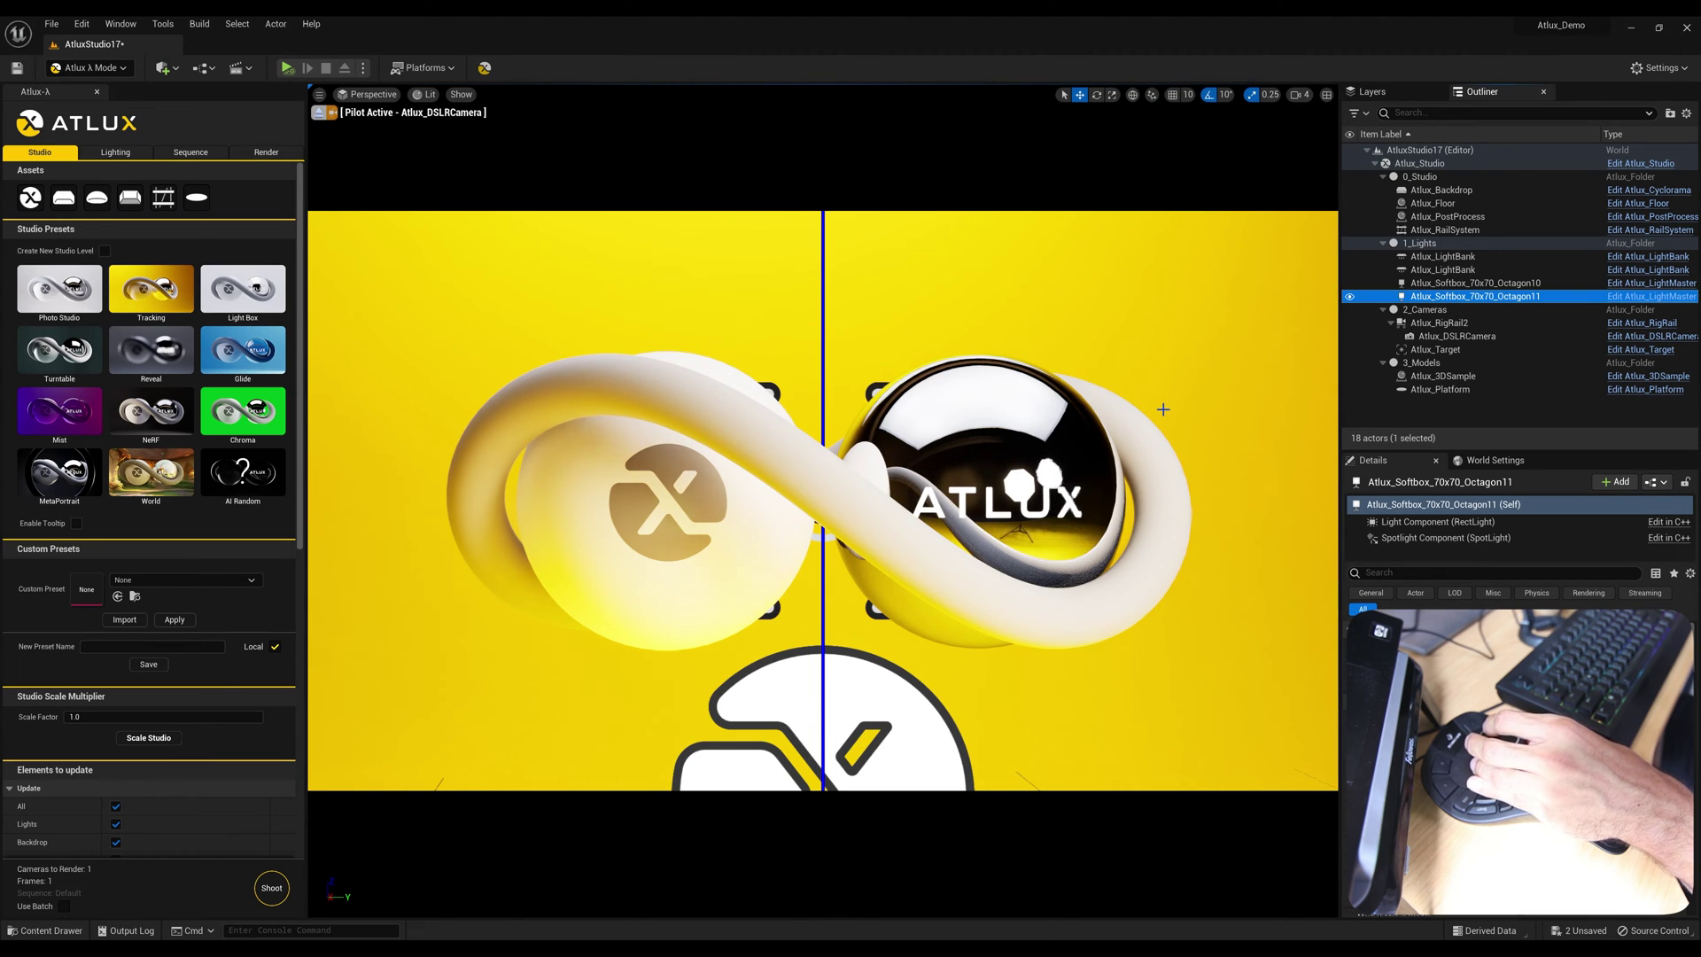
Show the Atlux lighting presets and try Good Side, Standard and Central
click(130, 154)
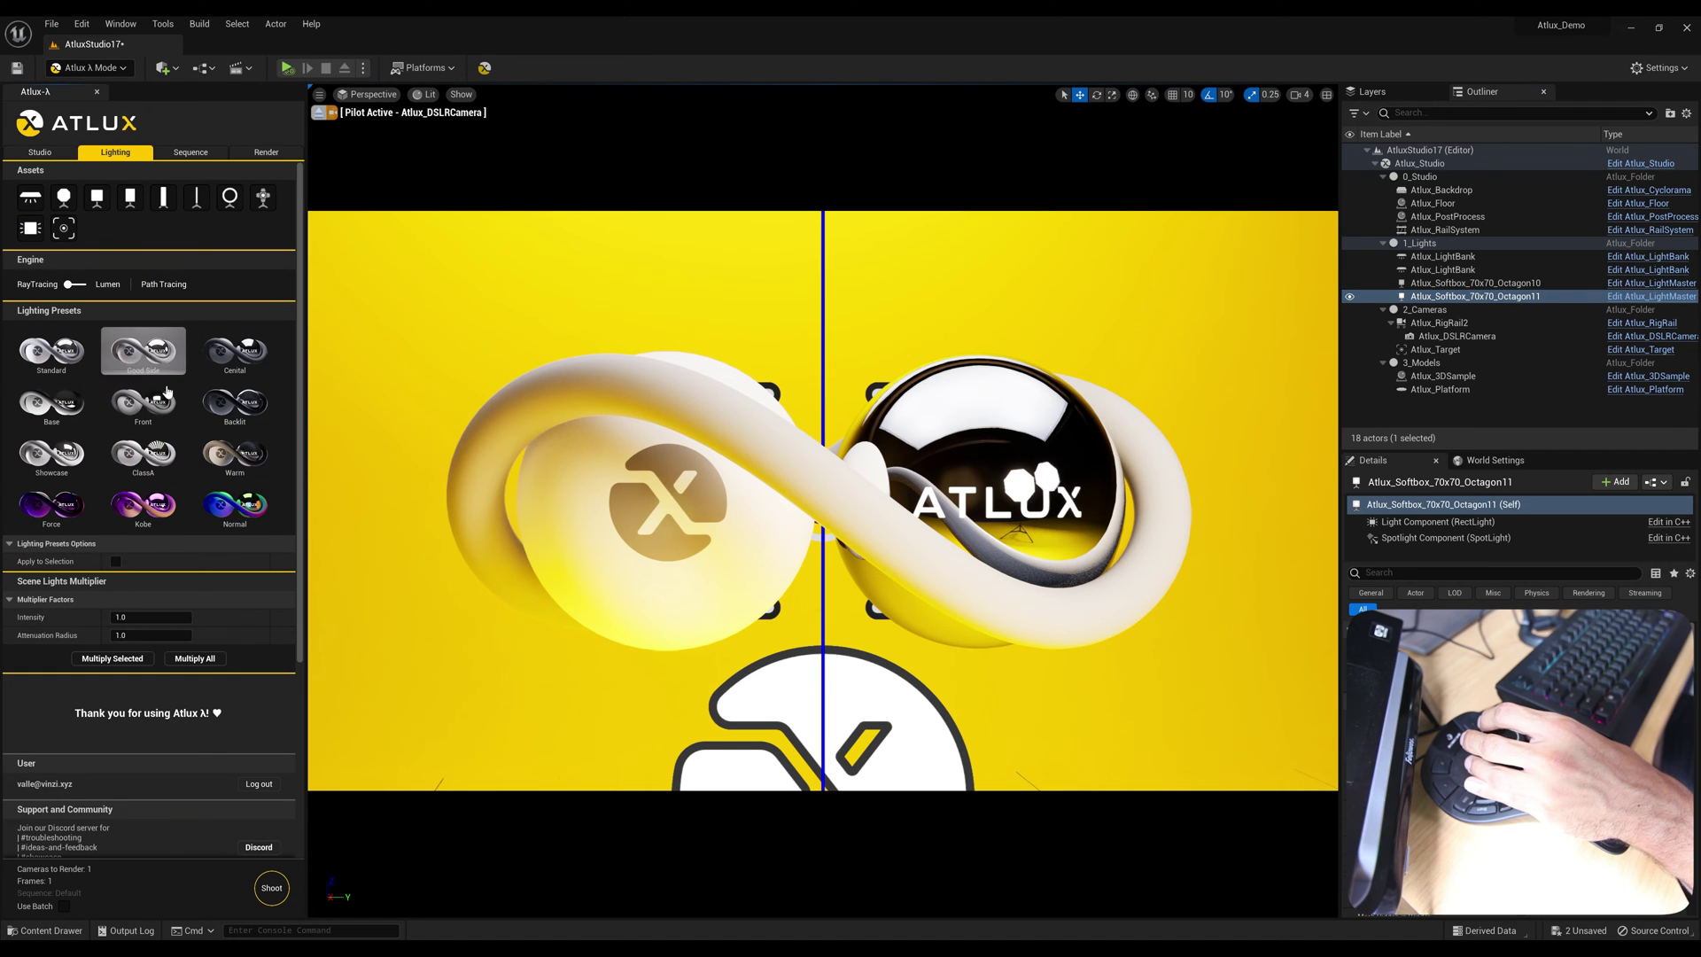
click(139, 354)
click(37, 363)
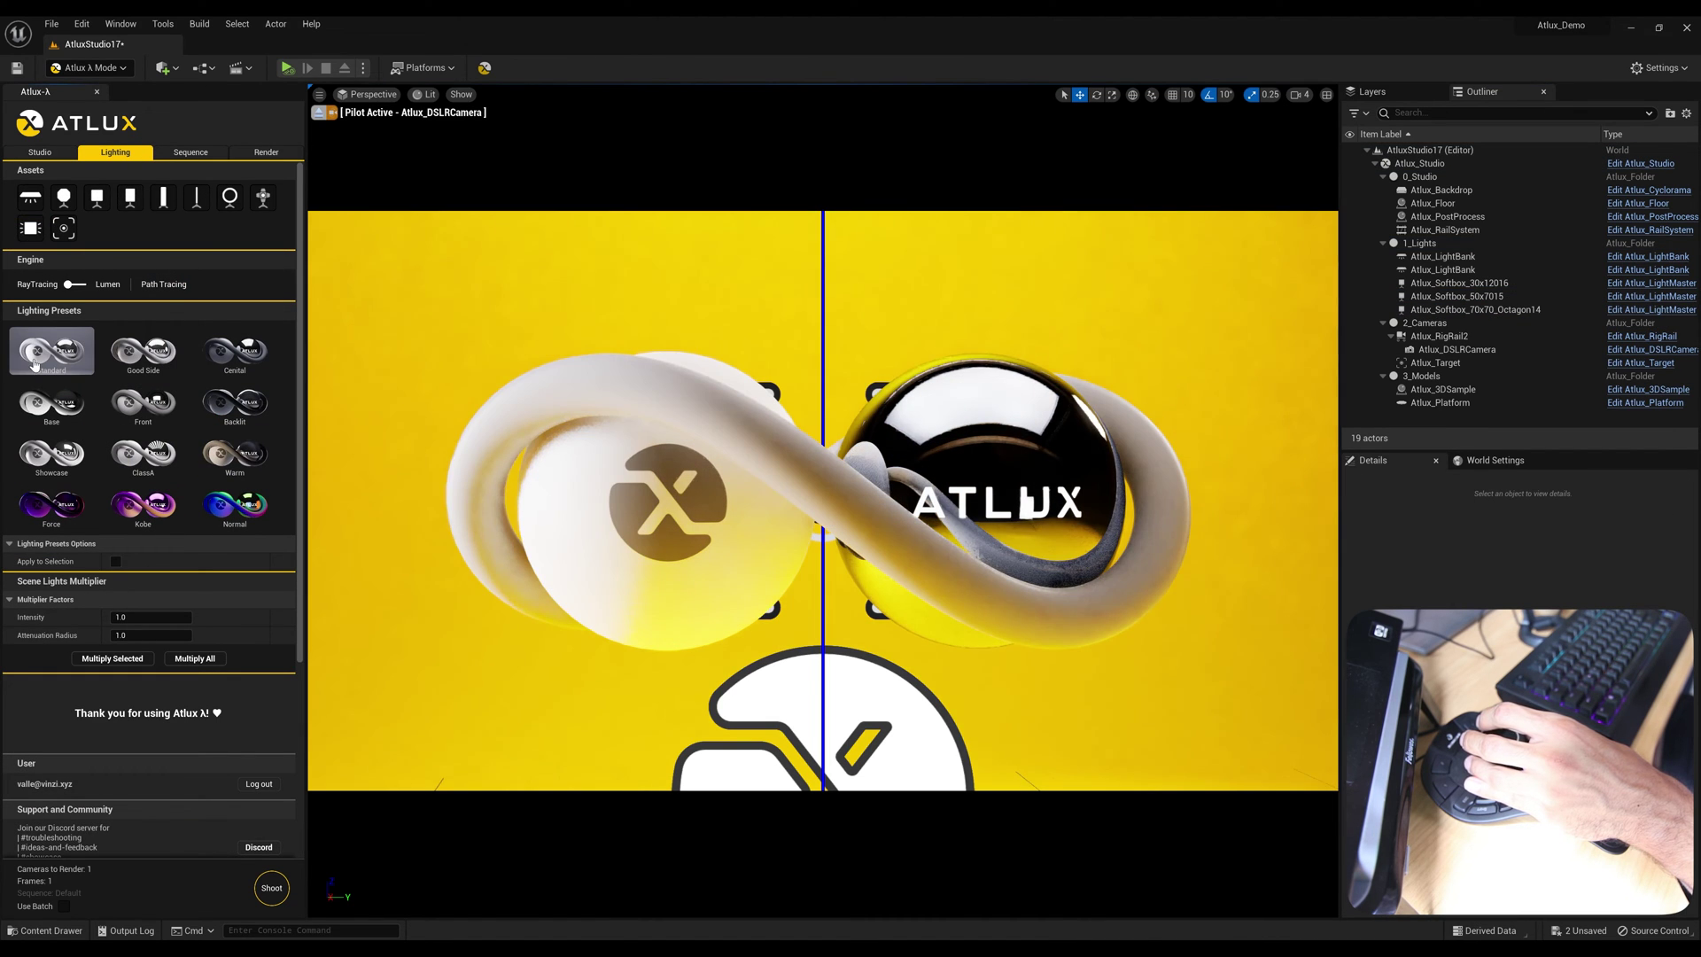
click(236, 353)
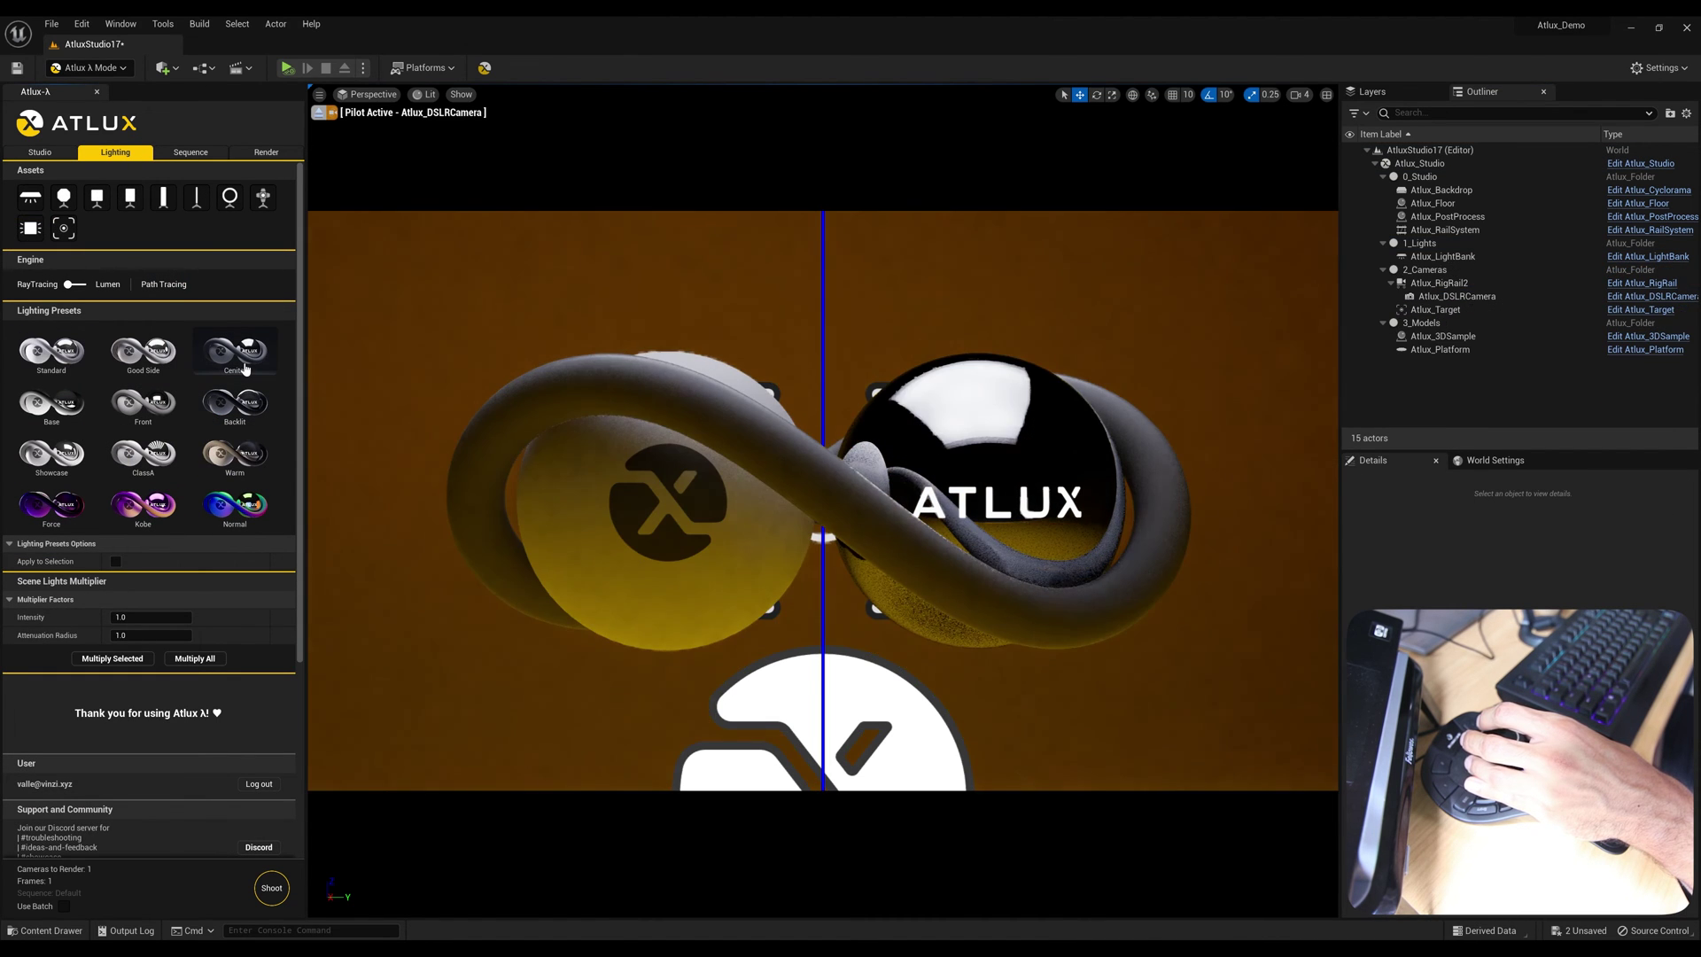
Select the Atlux_LightBank, brighten the lighting, and reapply the Standard preset
click(1452, 257)
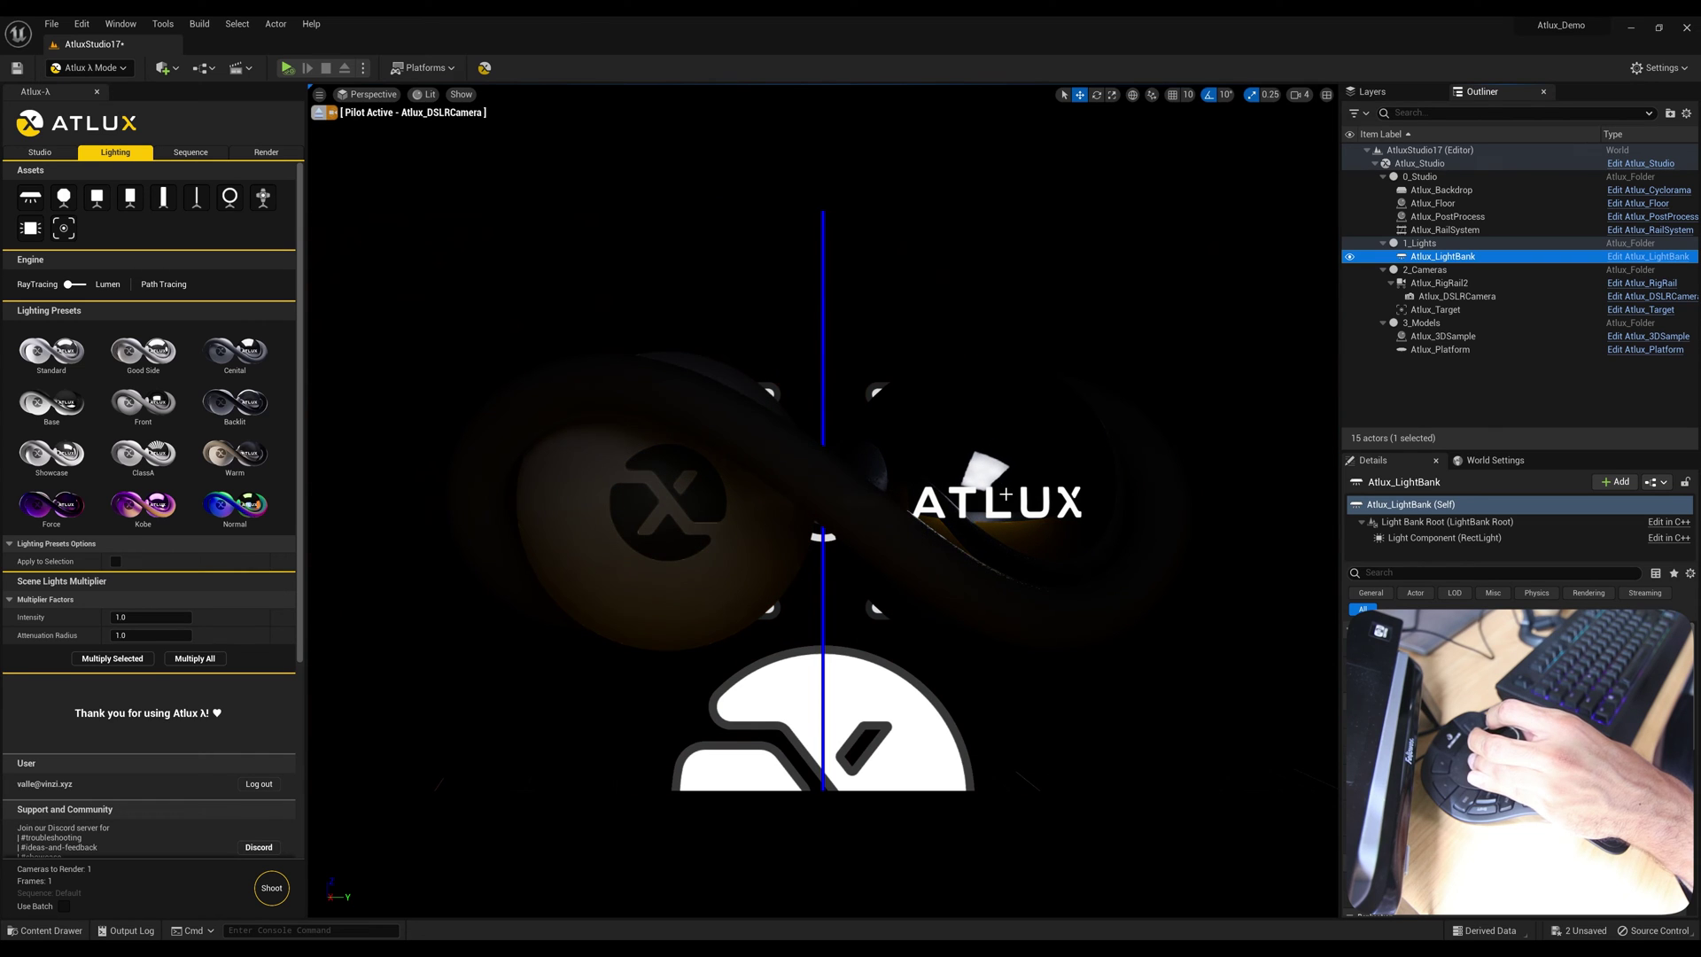
click(51, 352)
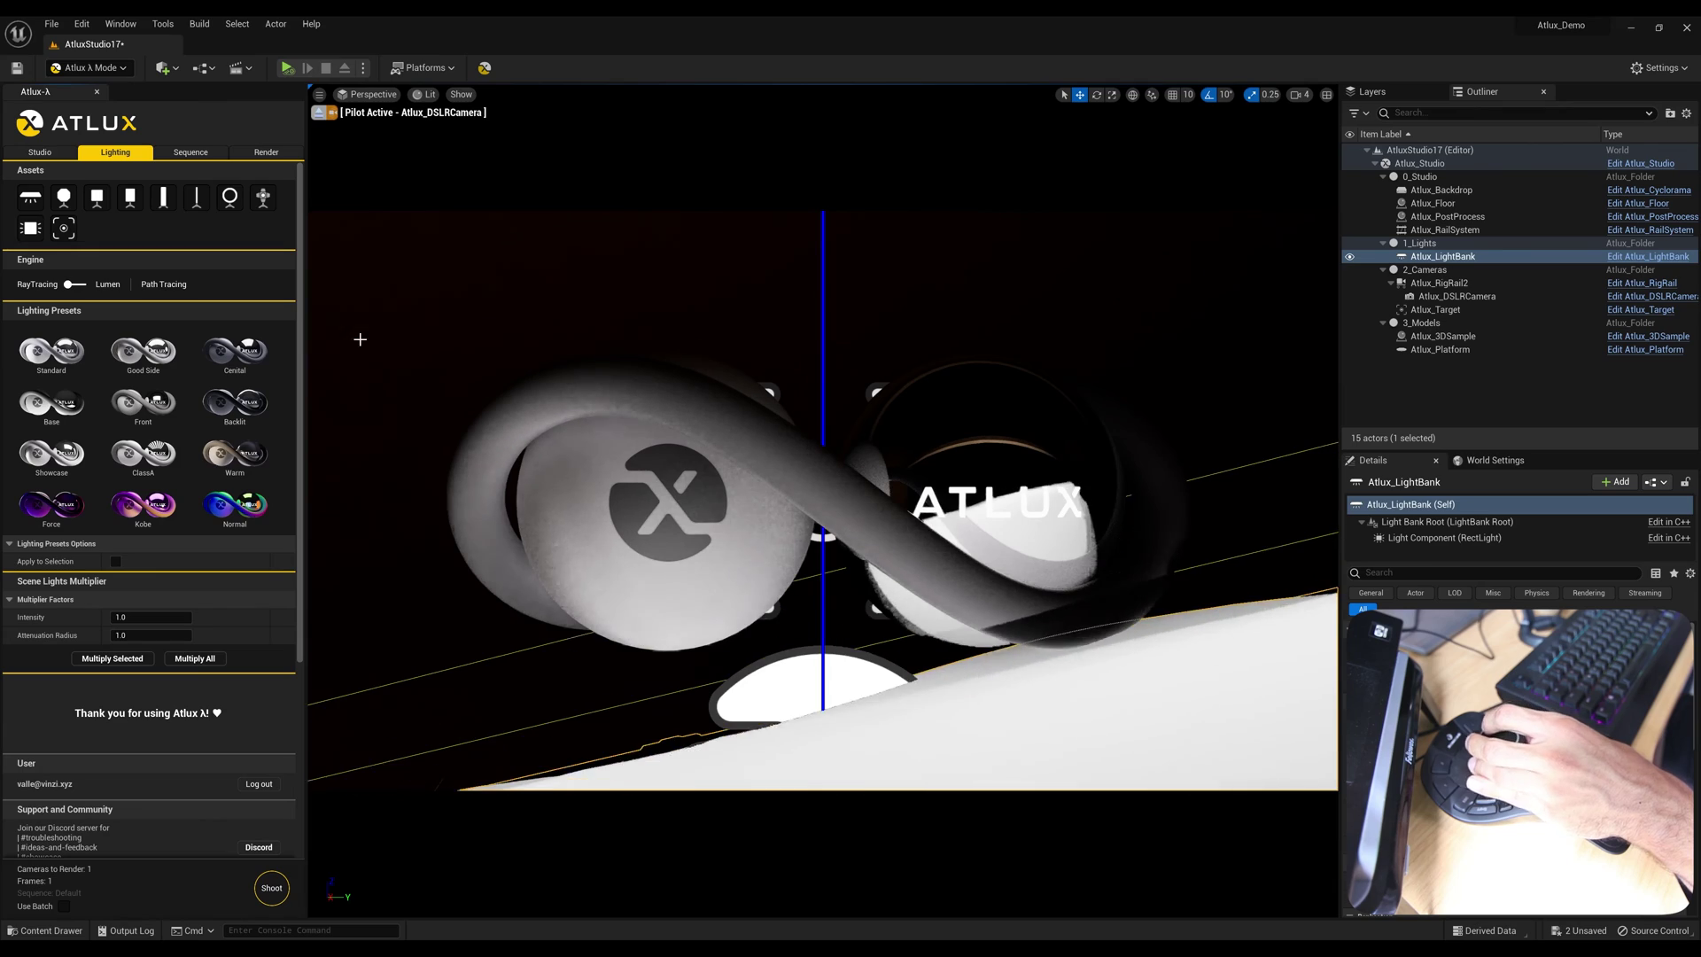
click(61, 378)
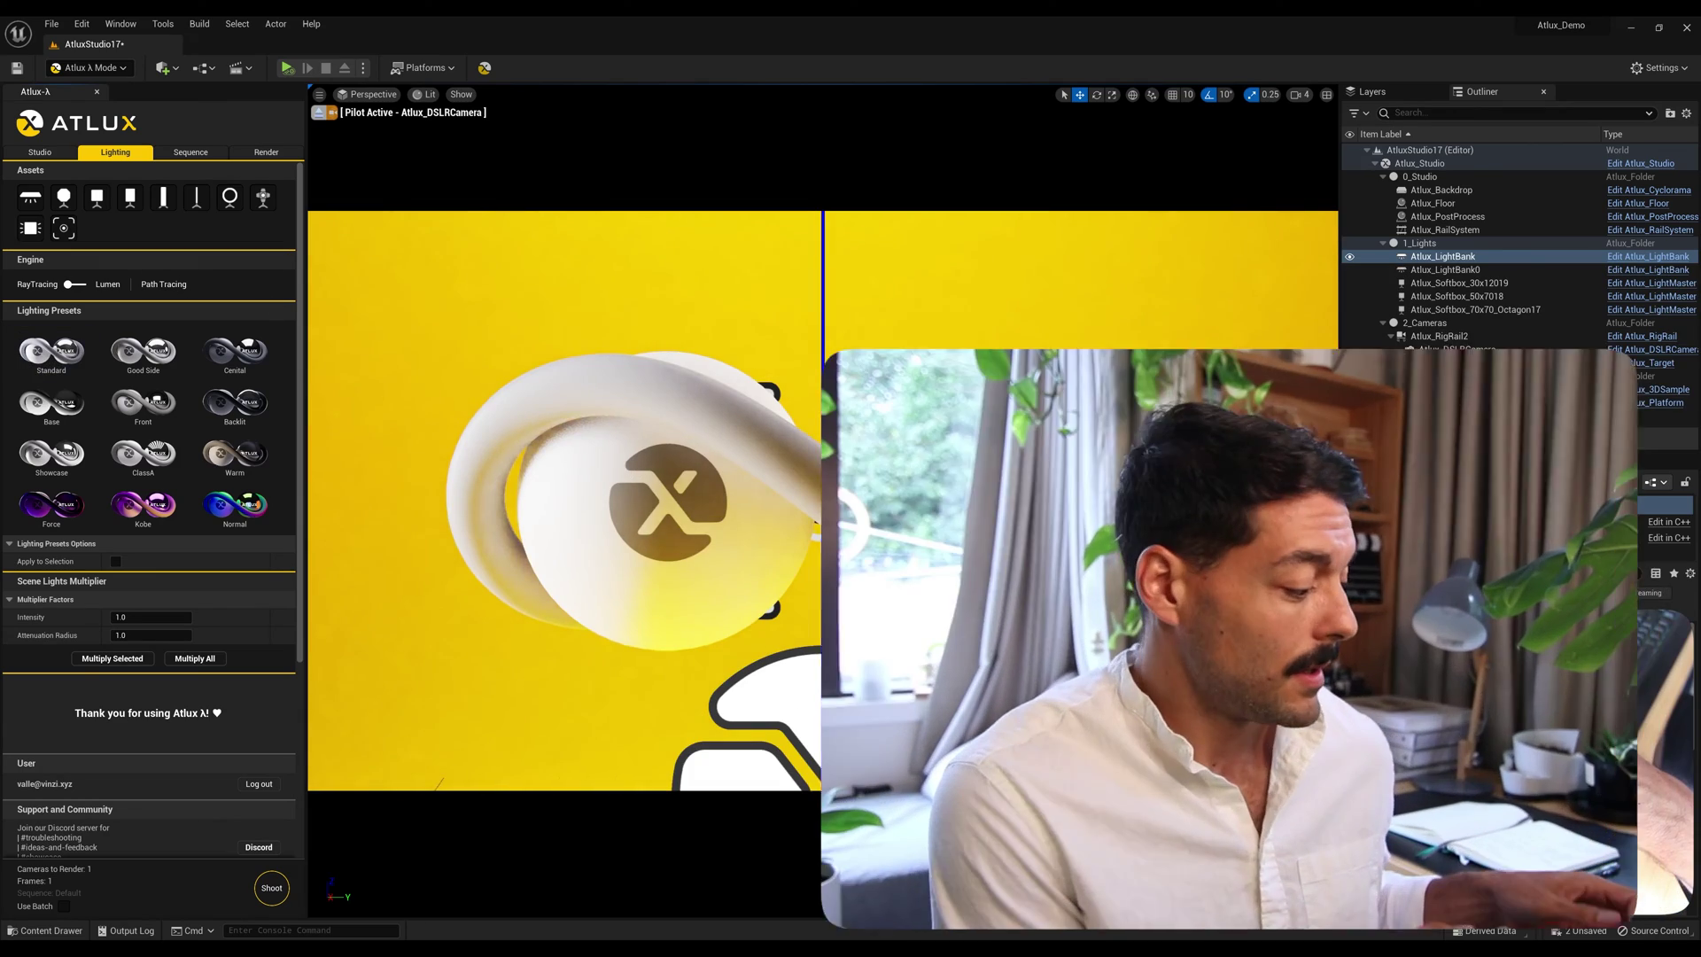